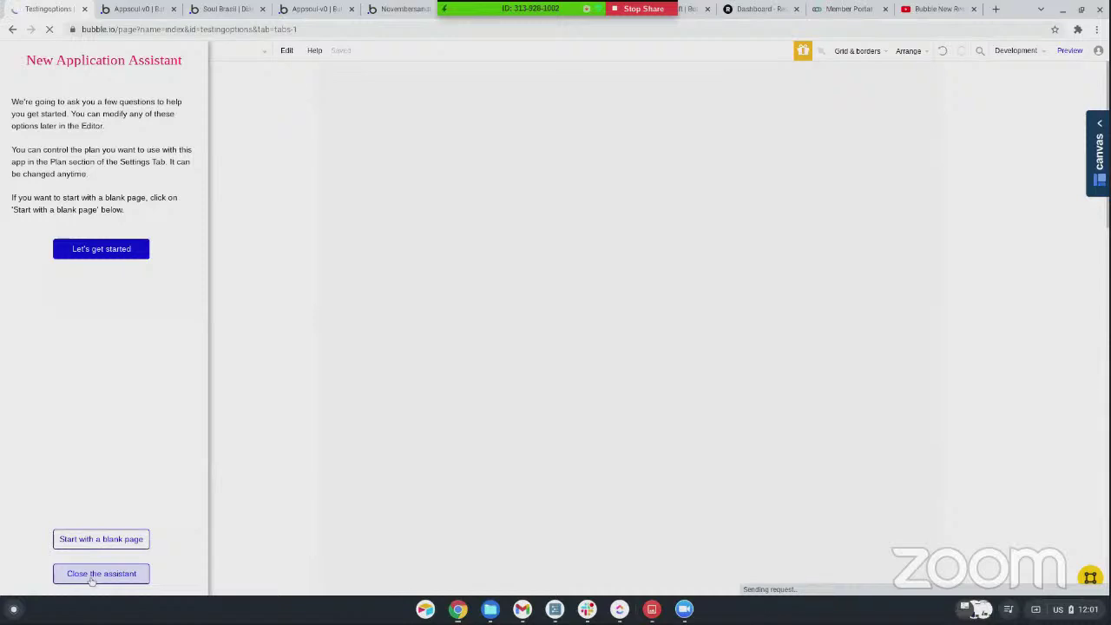
Close the New Application Assistant and show the index page in the responsive view.
click(91, 578)
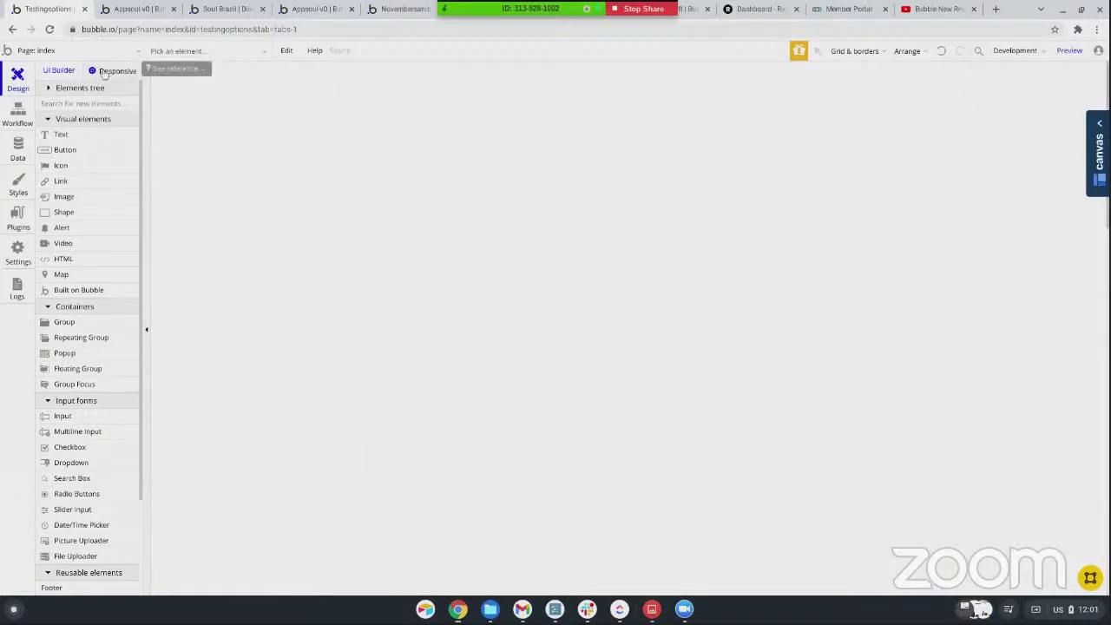
click(105, 73)
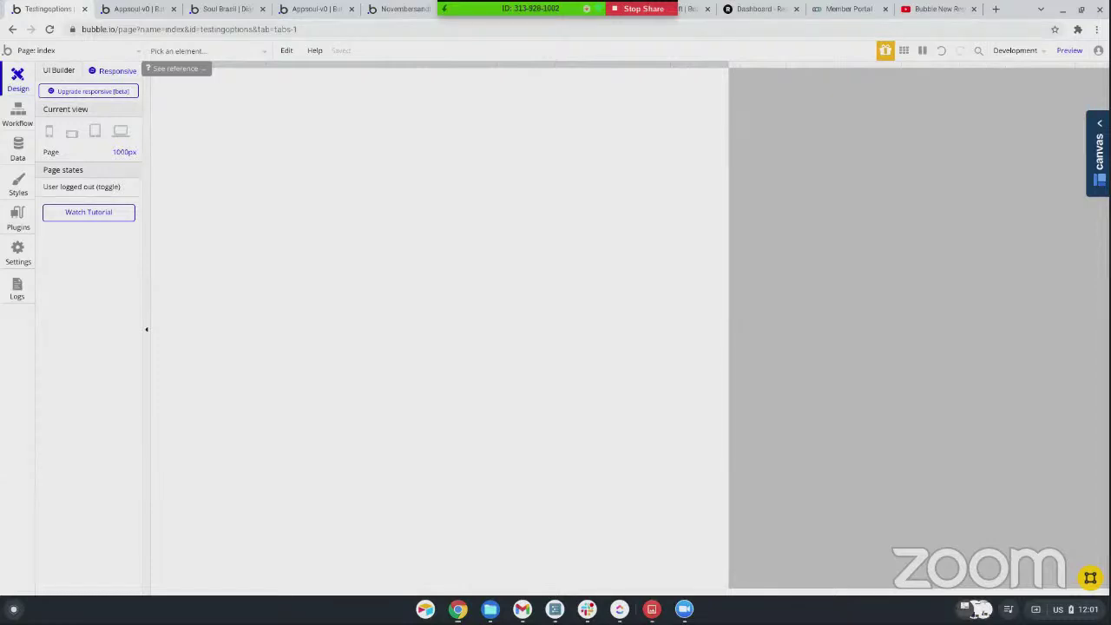
Examine the two_column_canvas_page layout in the Novembersandbox2021 editor and in its live preview before upgrading it.
click(379, 10)
scroll(431, 255, down, 1)
scroll(432, 255, up, 3)
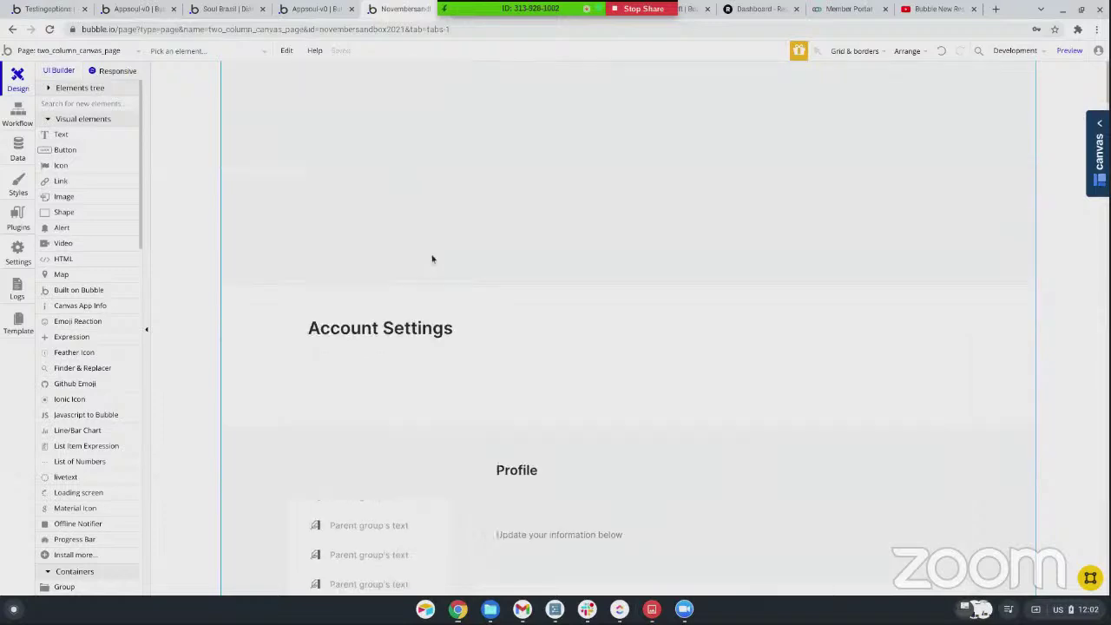
scroll(824, 109, down, 3)
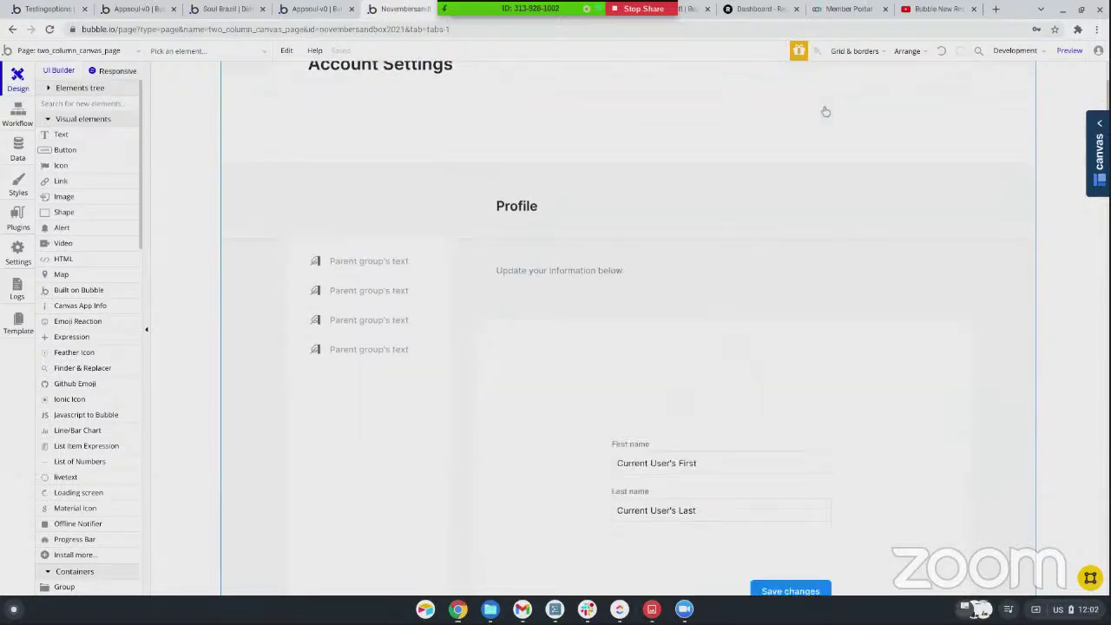
scroll(823, 110, up, 2)
scroll(826, 111, up, 1)
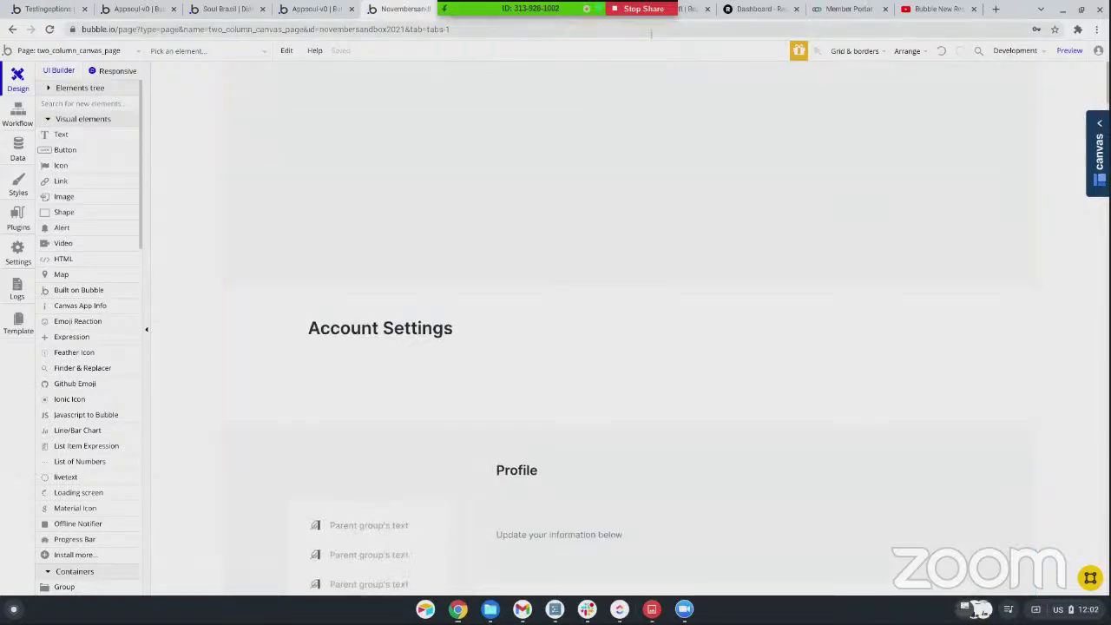
click(460, 10)
scroll(364, 269, down, 5)
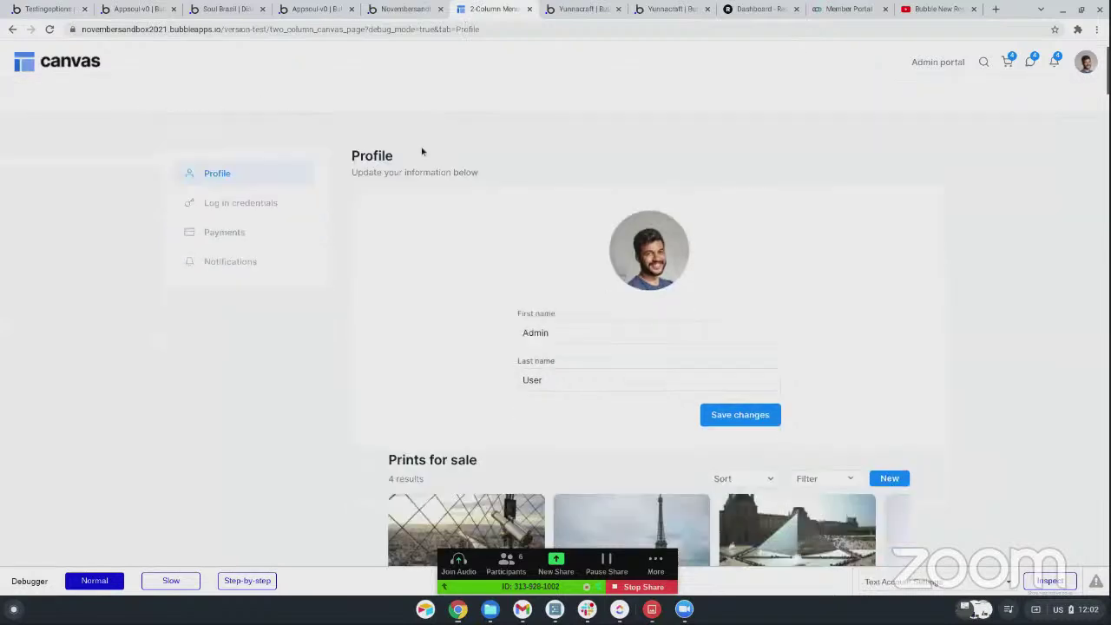
scroll(364, 269, up, 5)
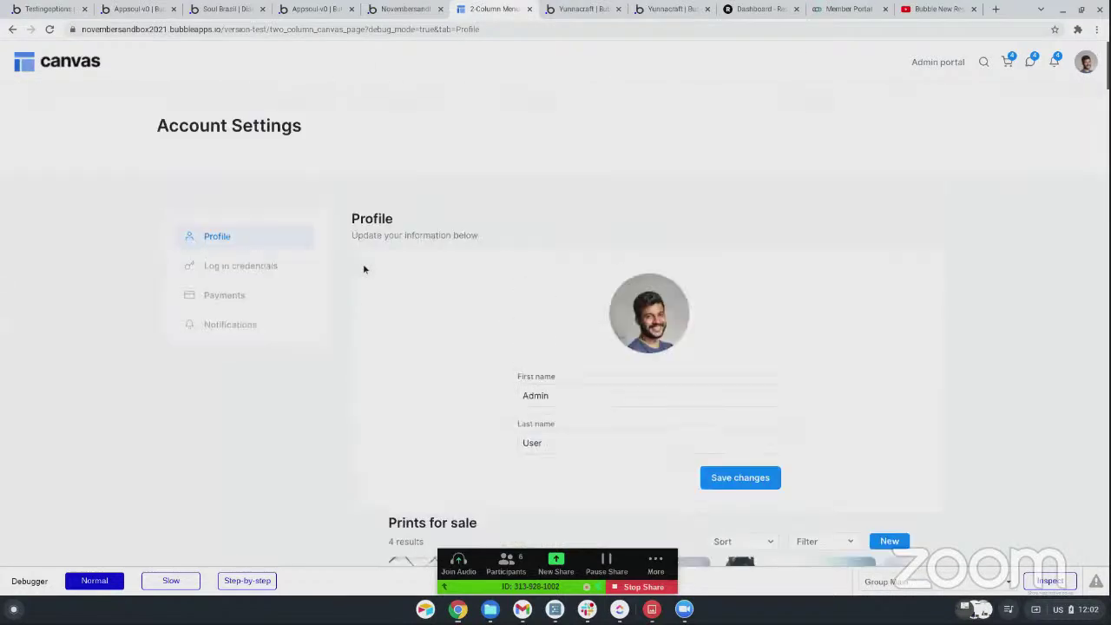
In the two_column_canvas_page editor, toggle the legacy page copy option and upgrade to the new Responsive Engine [beta], waiting out the unresponsive page.
click(393, 12)
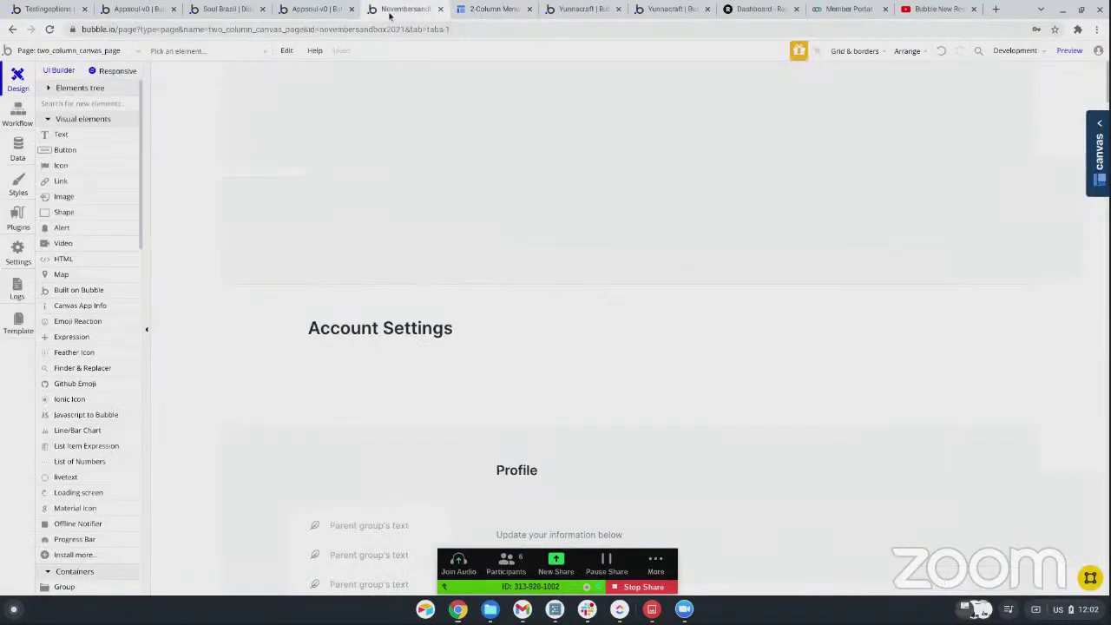
click(104, 72)
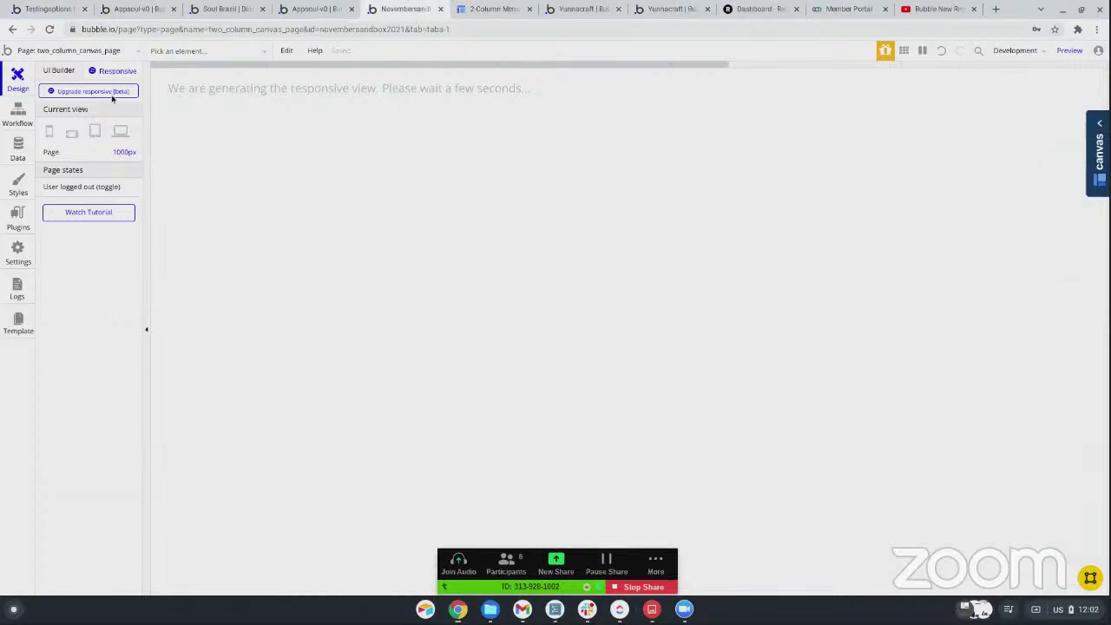
click(62, 93)
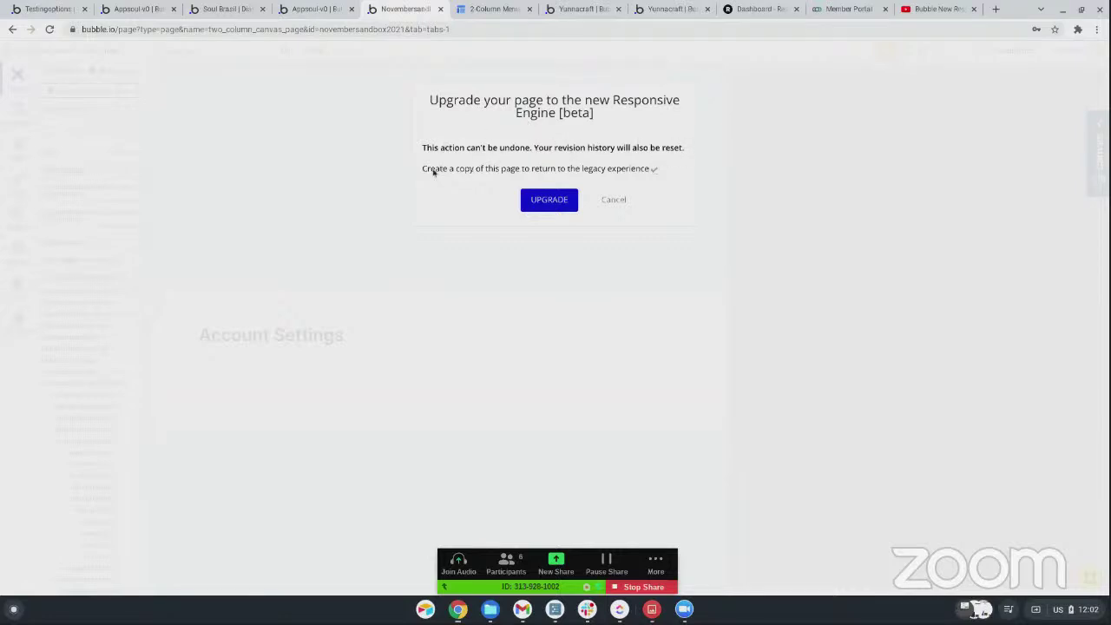
click(654, 170)
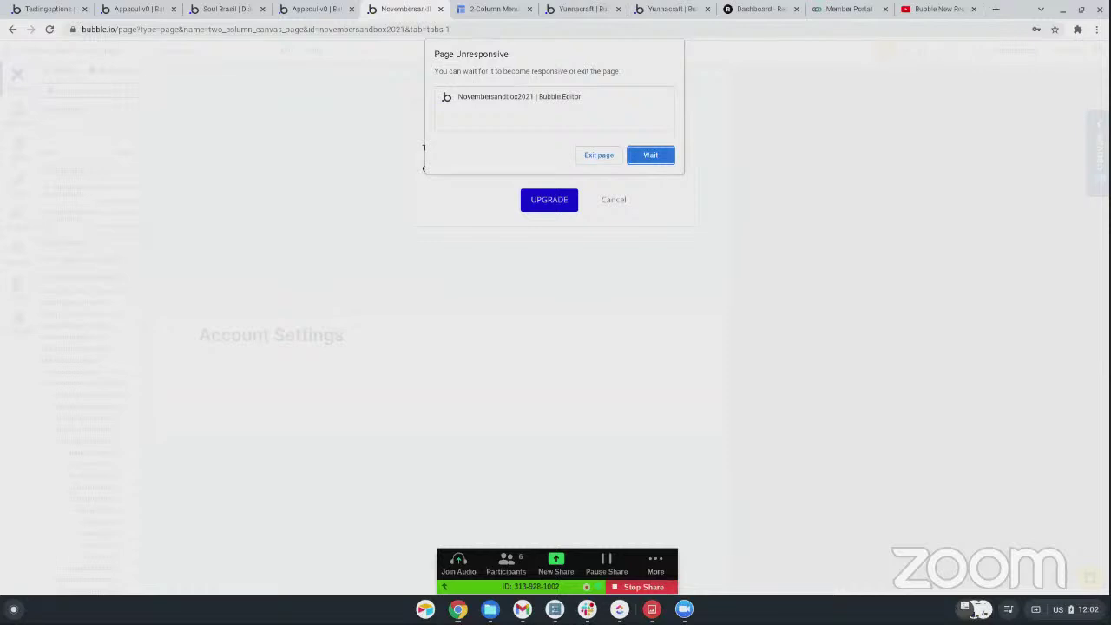
click(648, 159)
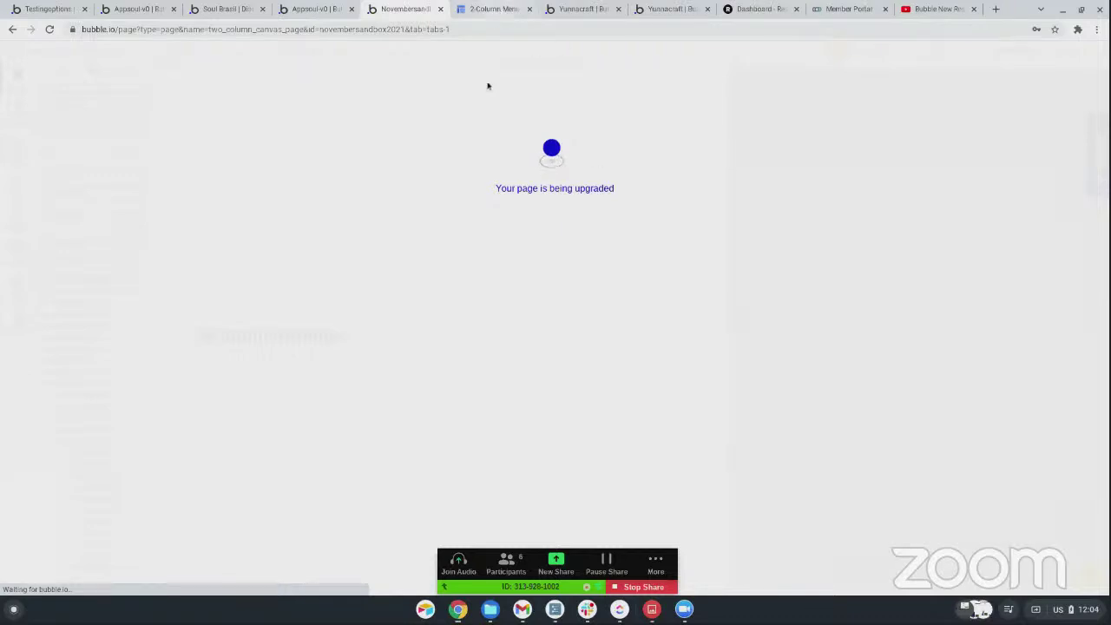
Check the upgrade progress in the editor and reload the outdated preview of the two-column page.
click(492, 9)
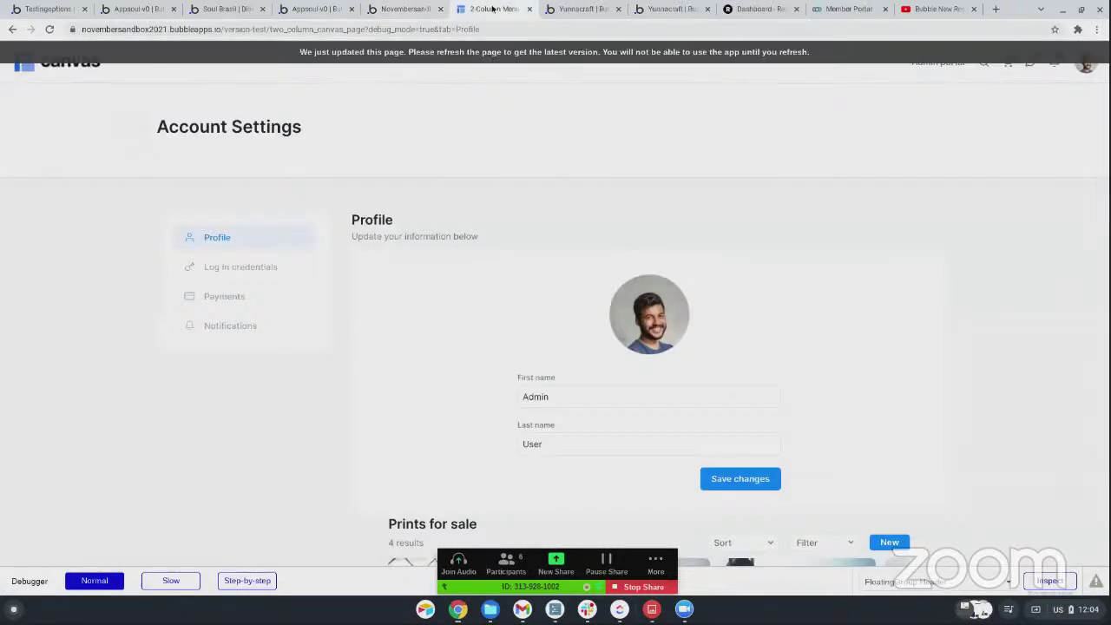
click(406, 11)
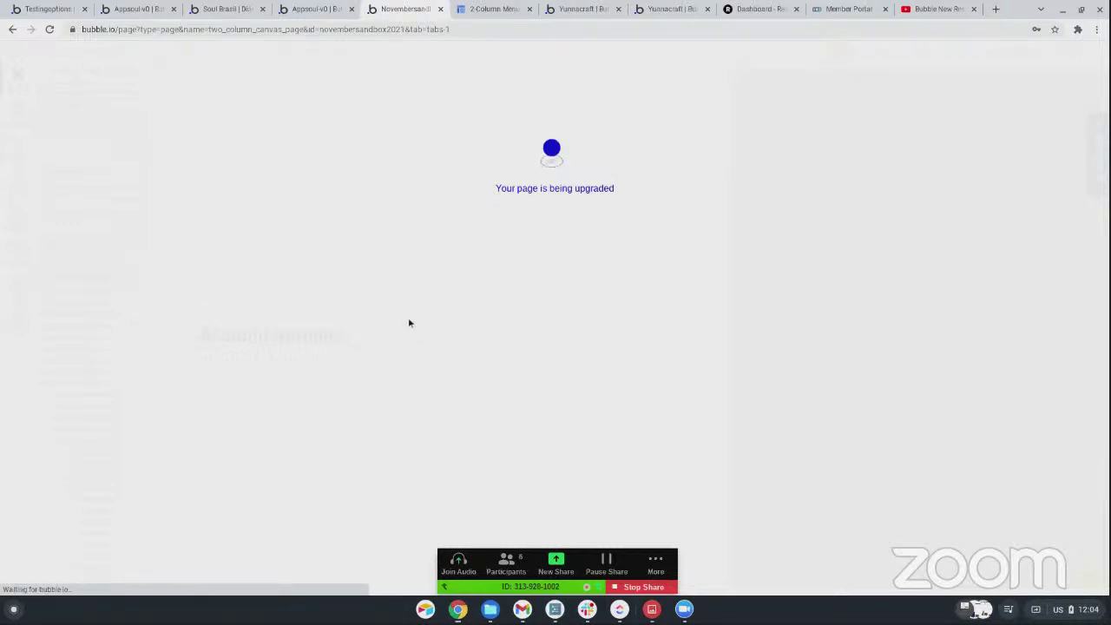
click(499, 9)
click(425, 10)
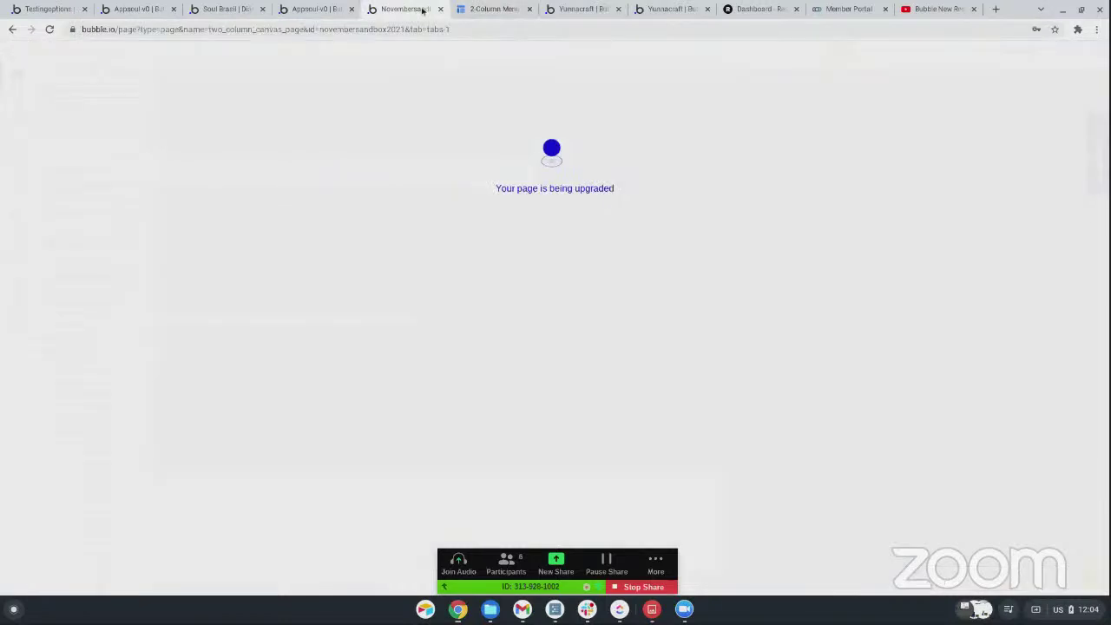
click(476, 9)
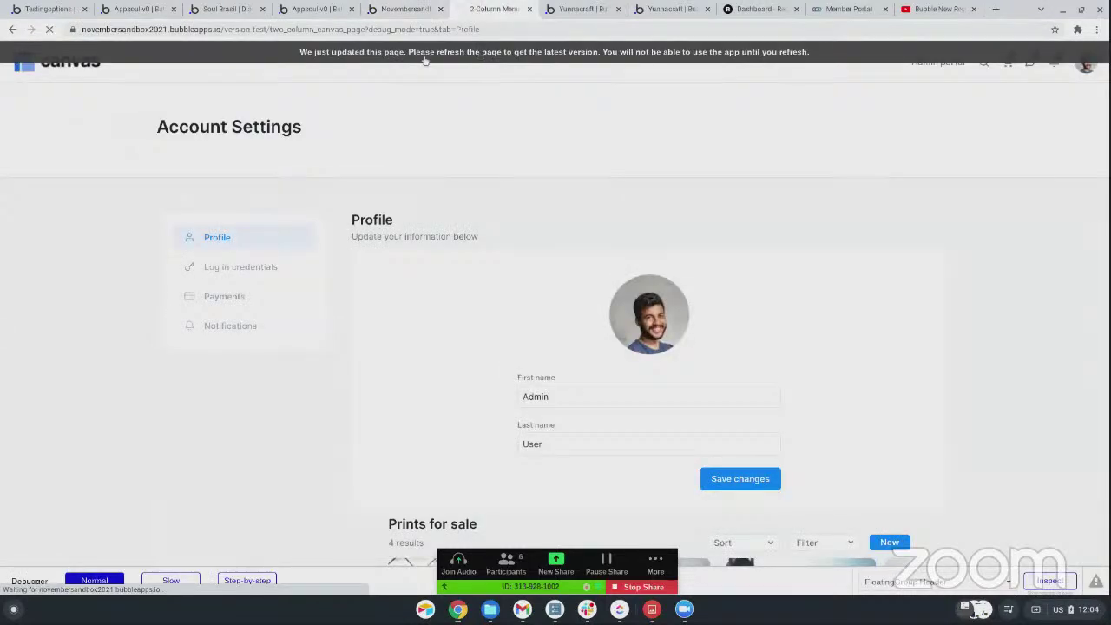
View the upgraded page in the editor and refresh its preview to the latest version.
click(401, 9)
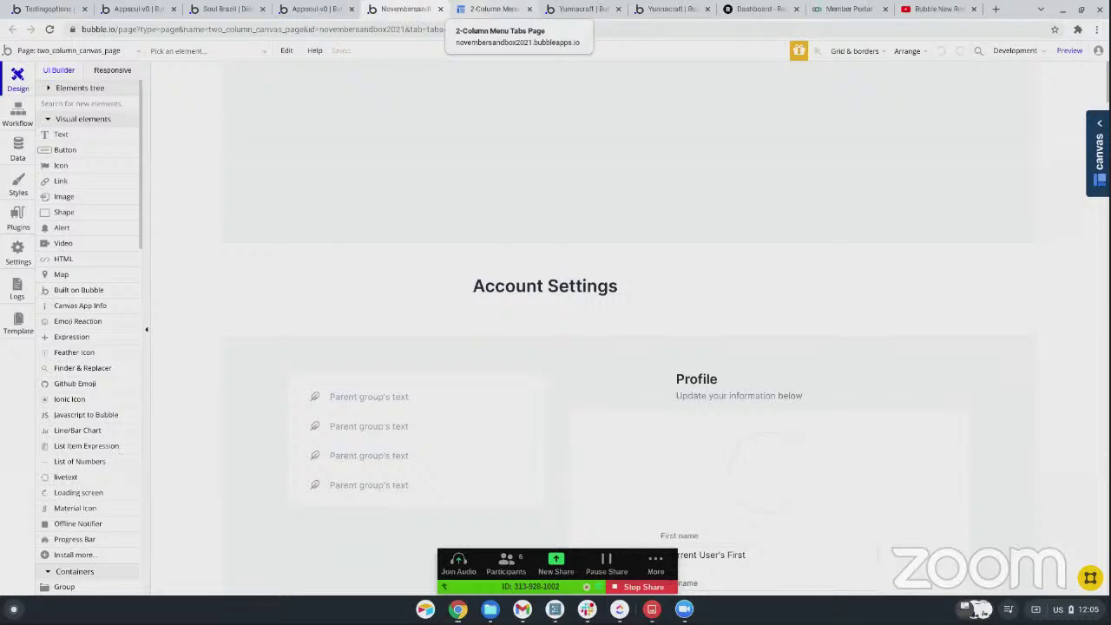
click(492, 9)
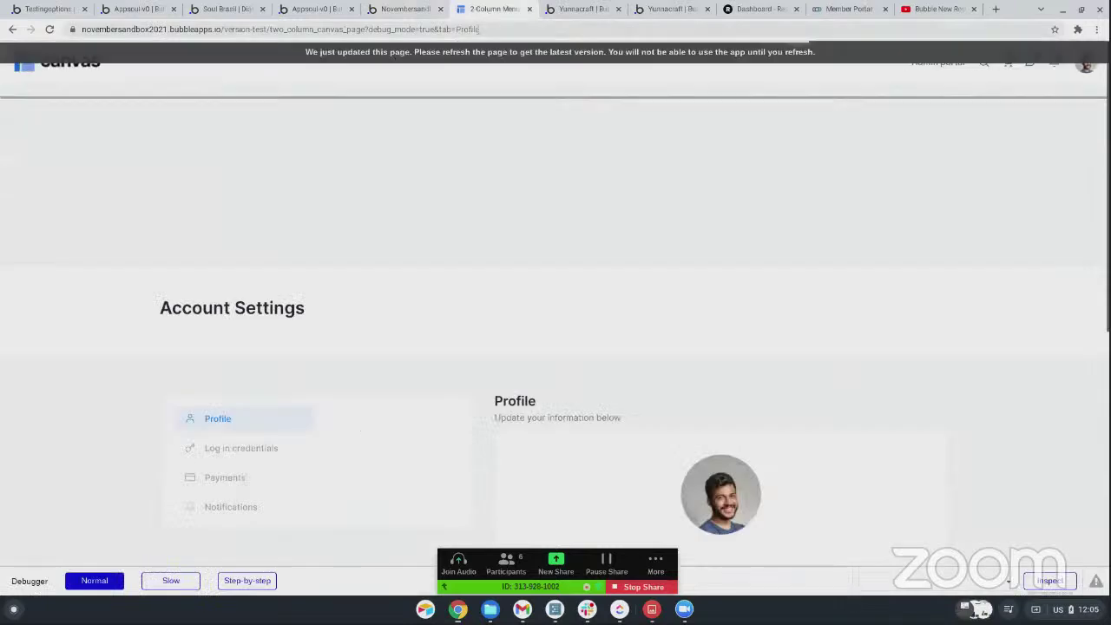
click(414, 54)
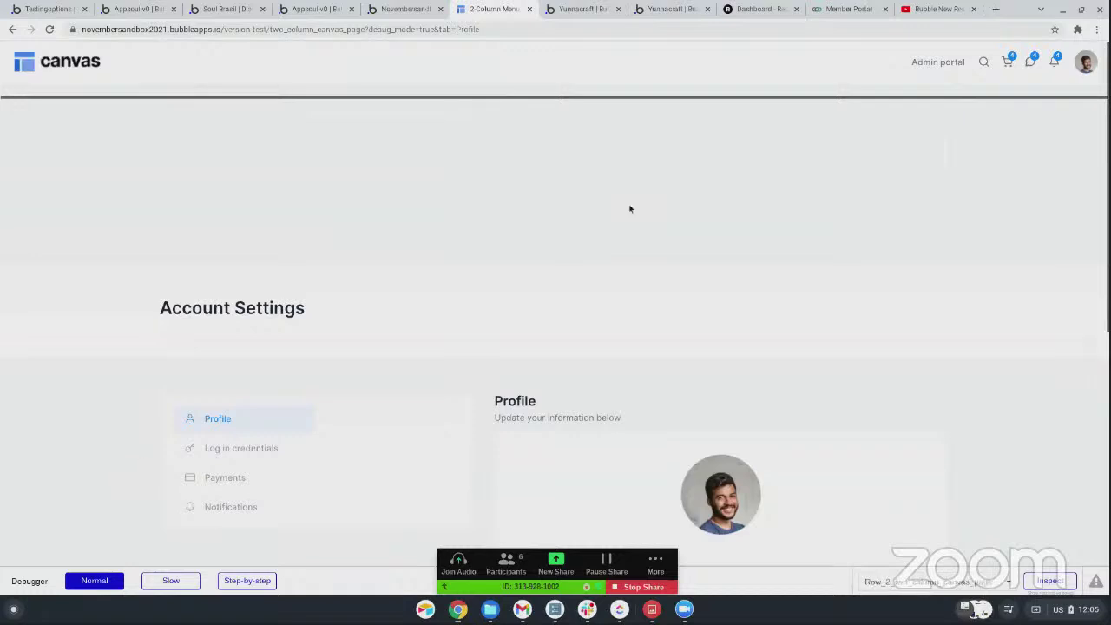
Restore the browser window to a floating size and test the page's responsiveness by narrowing, repositioning and widening the window.
click(1083, 10)
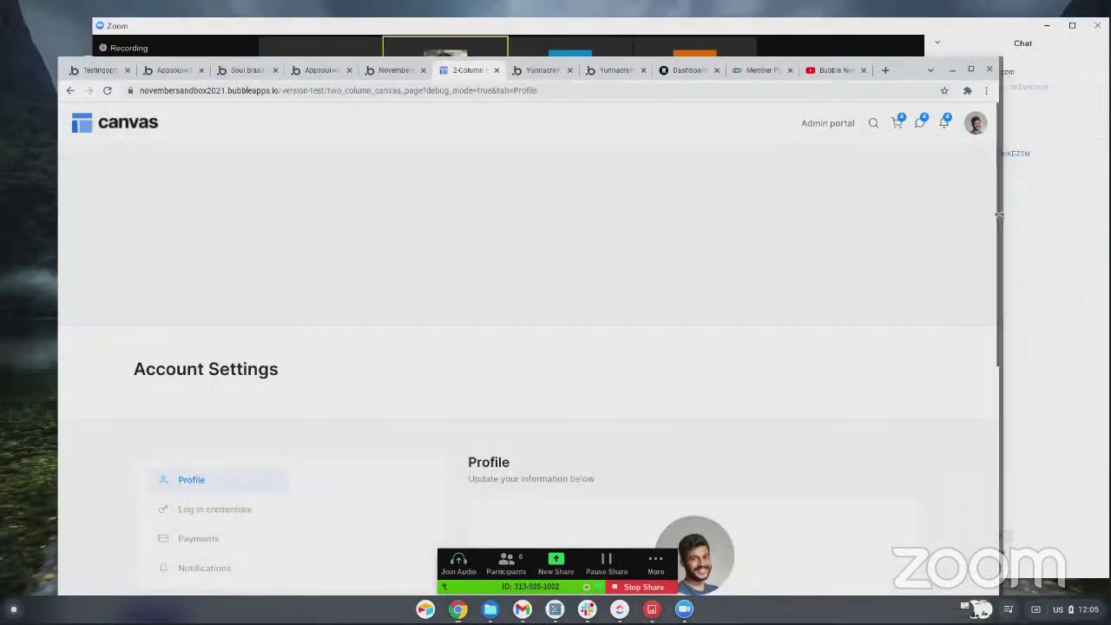
drag(998, 217, 706, 215)
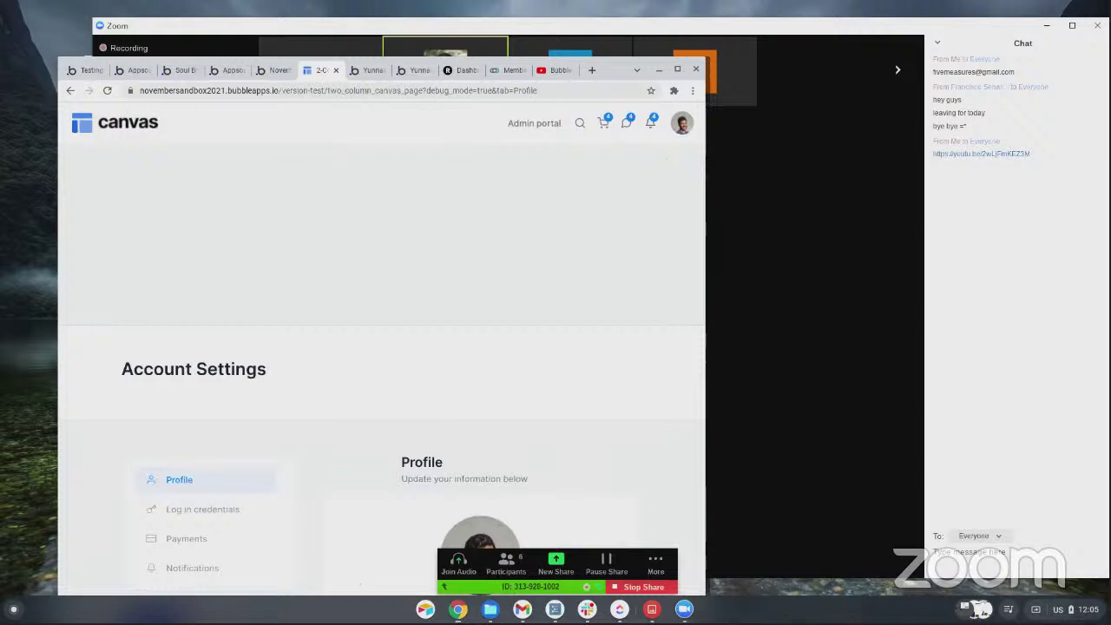
drag(611, 71, 698, 17)
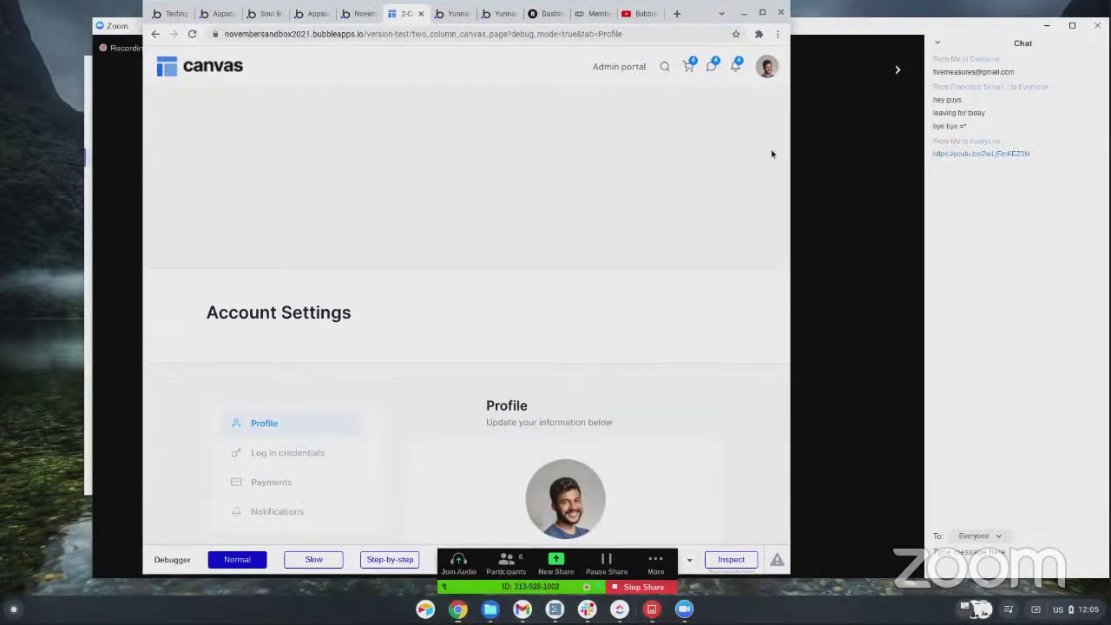
drag(789, 154, 1100, 153)
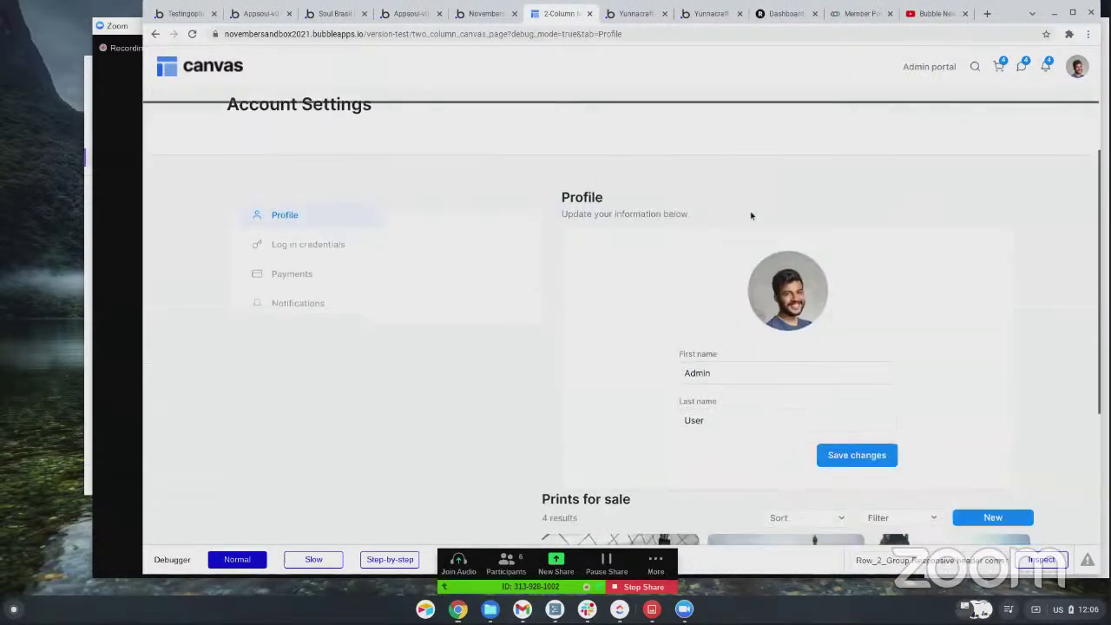
Examine the upgraded Account Settings preview for layout differences, from the header gap through the Profile section to Prints for sale.
scroll(752, 215, down, 4)
scroll(769, 243, up, 3)
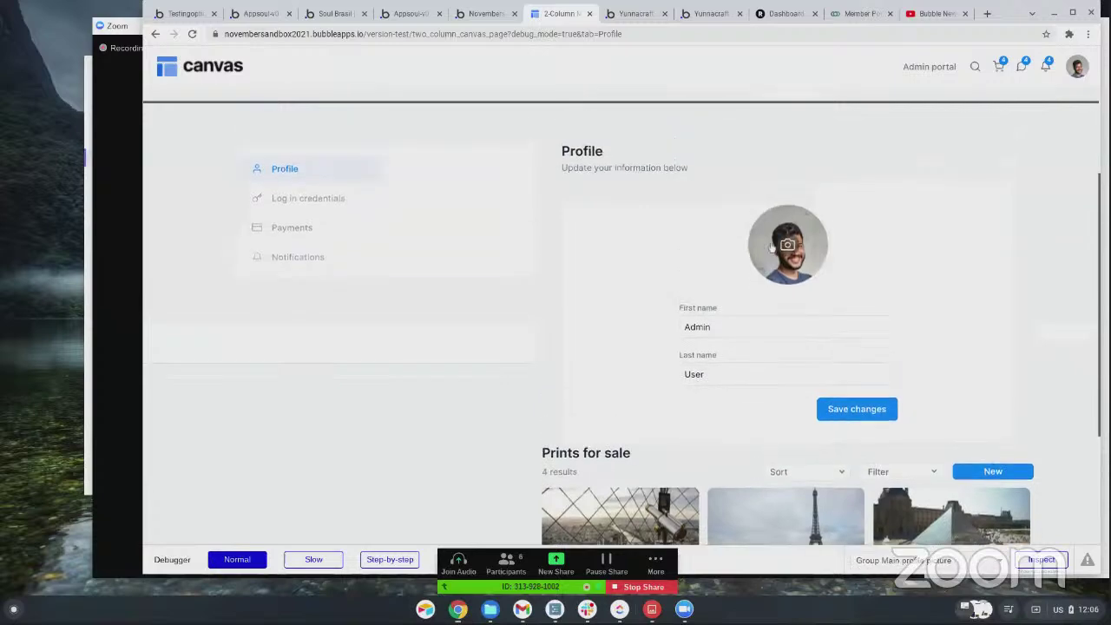
scroll(771, 248, up, 1)
scroll(660, 330, down, 2)
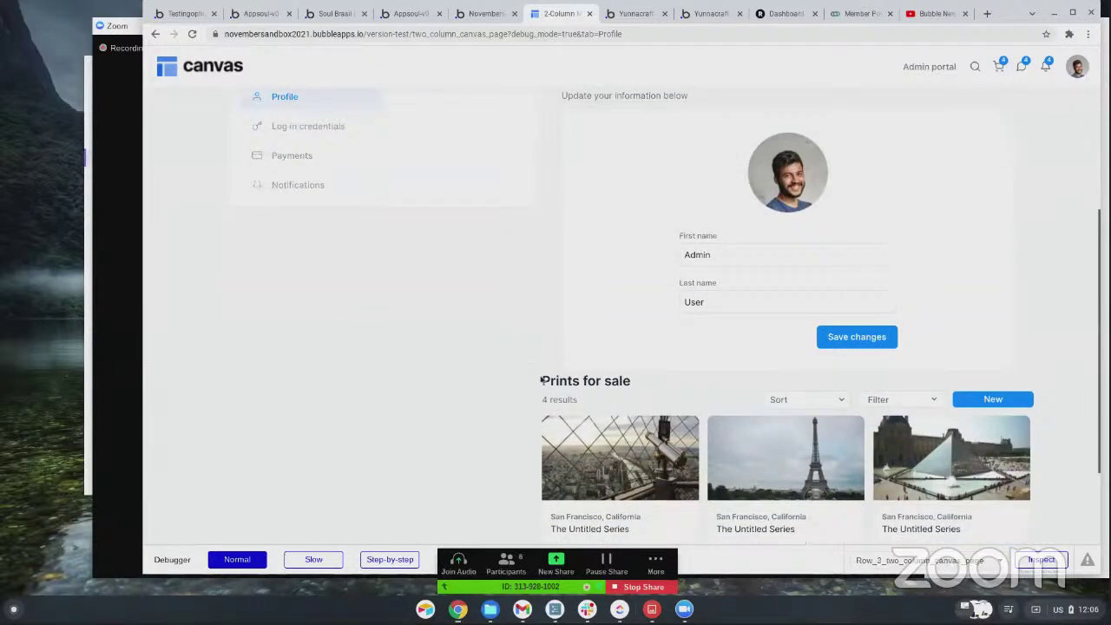
scroll(755, 260, down, 1)
scroll(794, 326, up, 2)
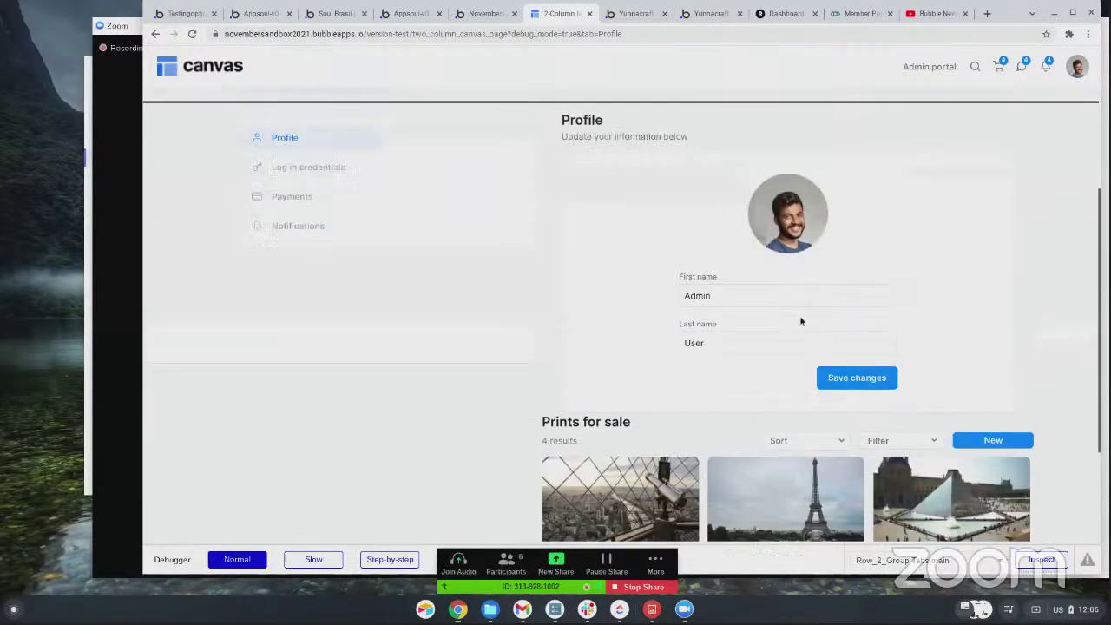
scroll(800, 319, up, 4)
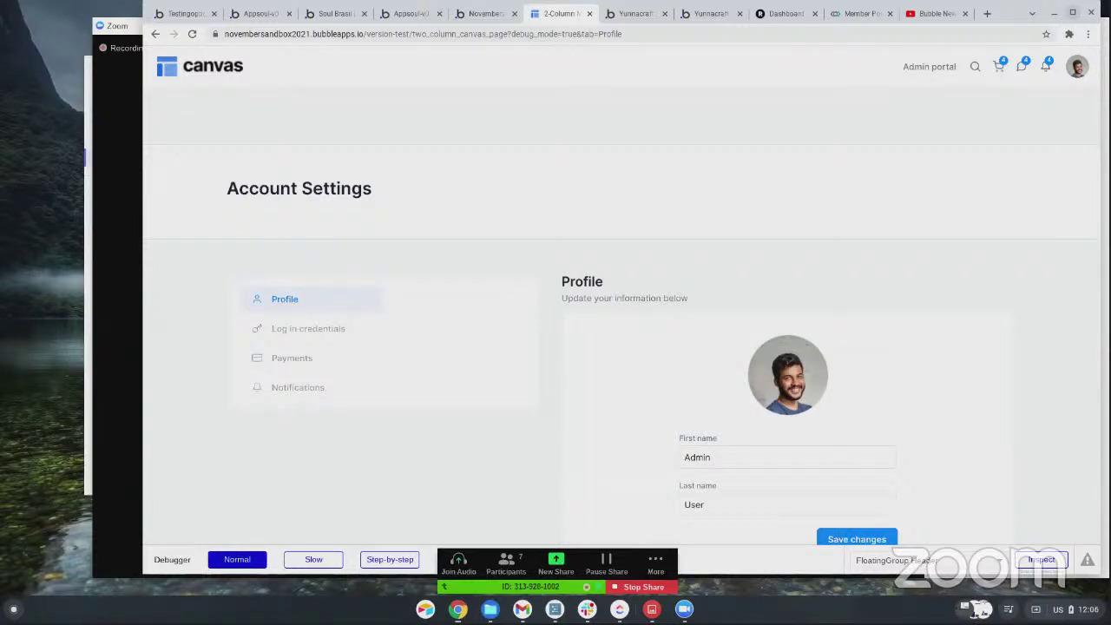
scroll(640, 235, down, 3)
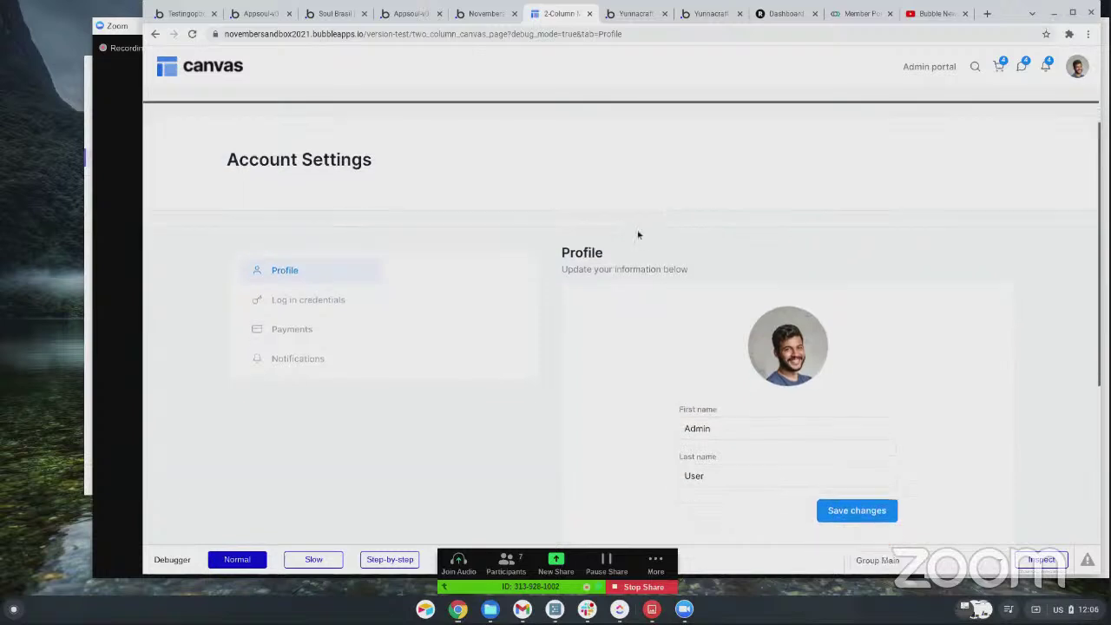
scroll(639, 257, down, 2)
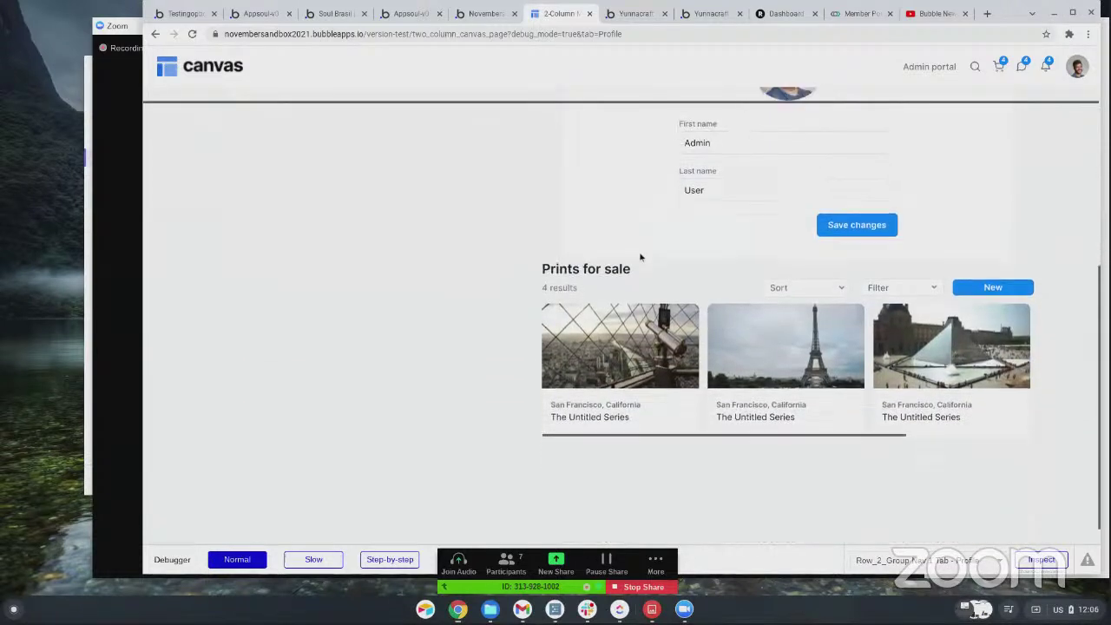
scroll(640, 257, up, 5)
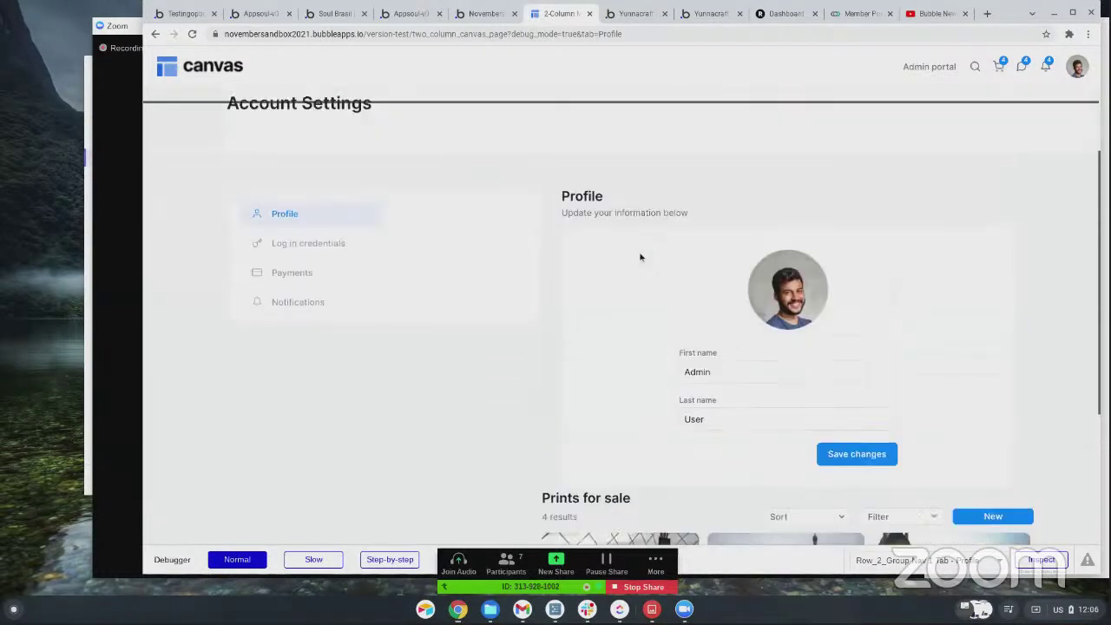
scroll(640, 257, up, 1)
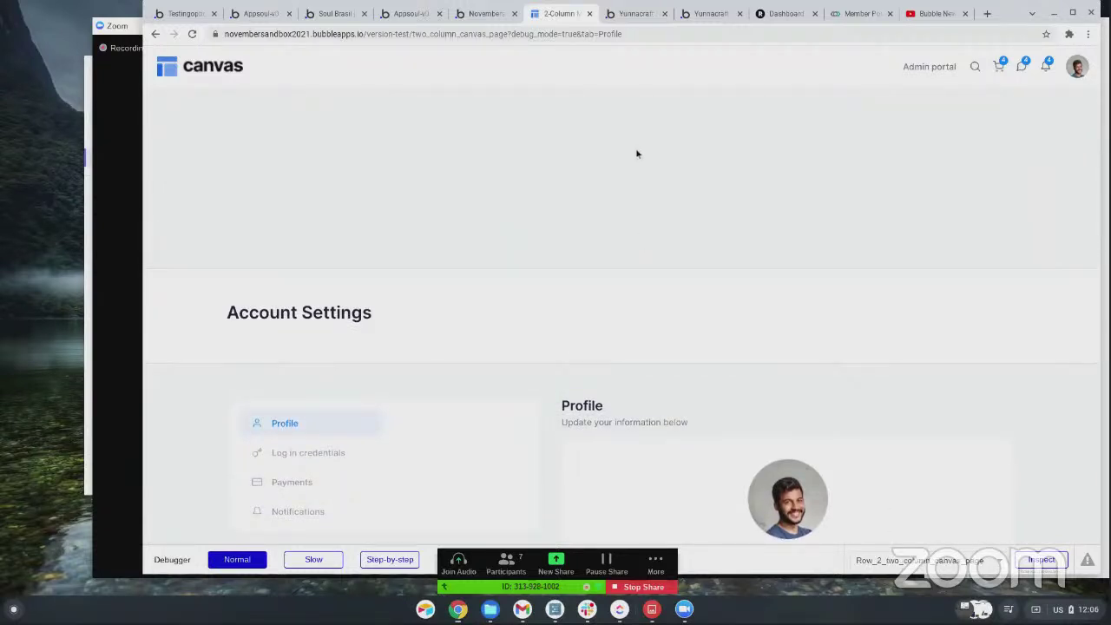
scroll(628, 168, down, 3)
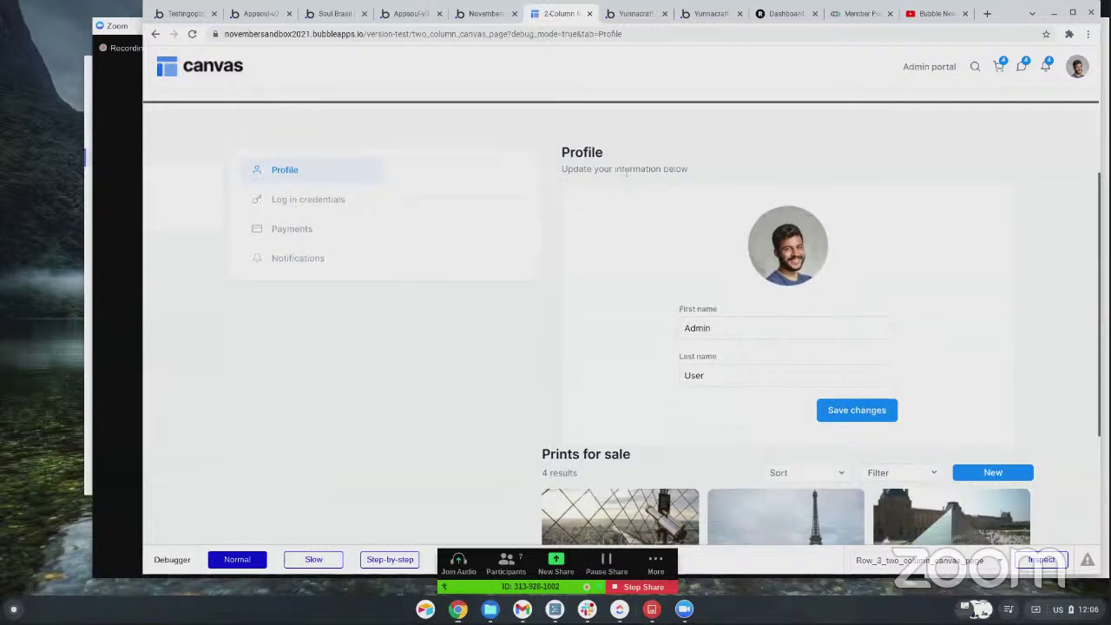
scroll(625, 181, down, 2)
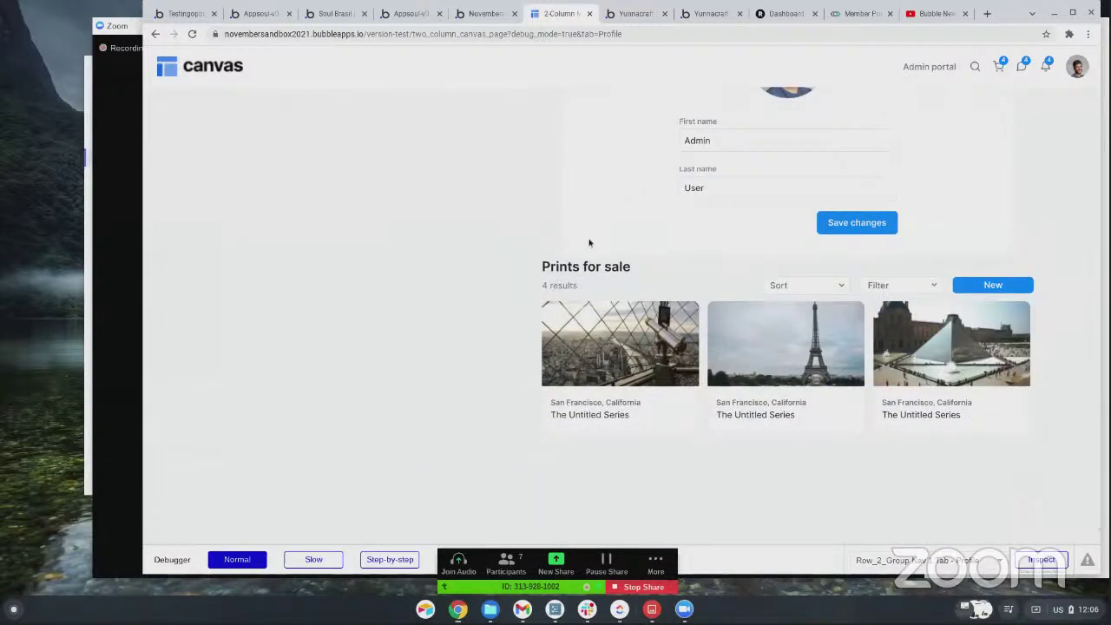
scroll(586, 245, up, 5)
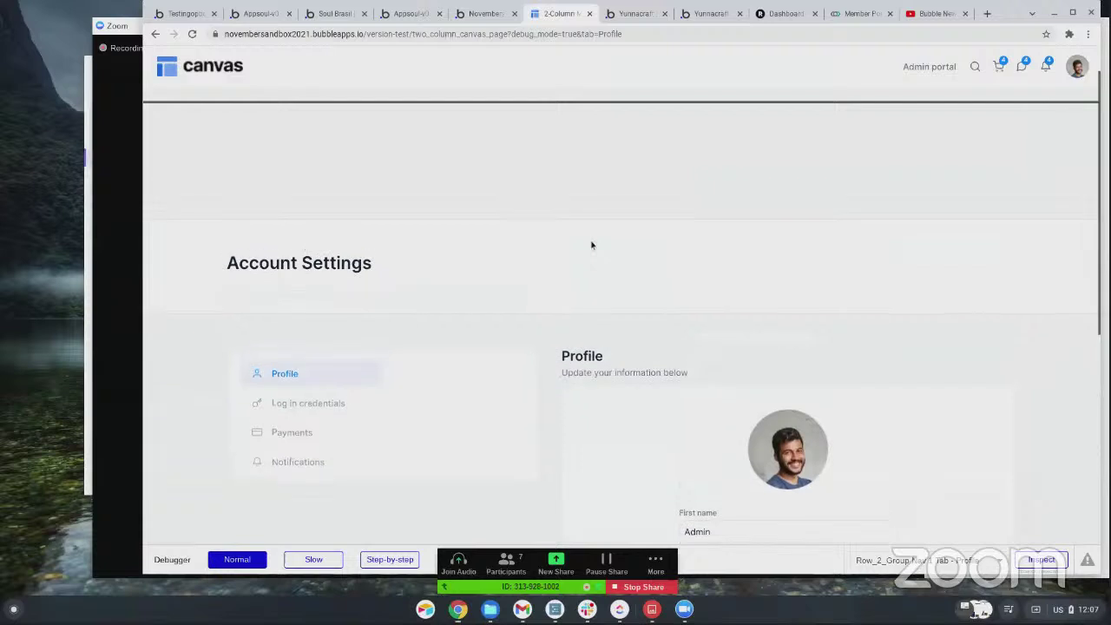
scroll(592, 240, down, 2)
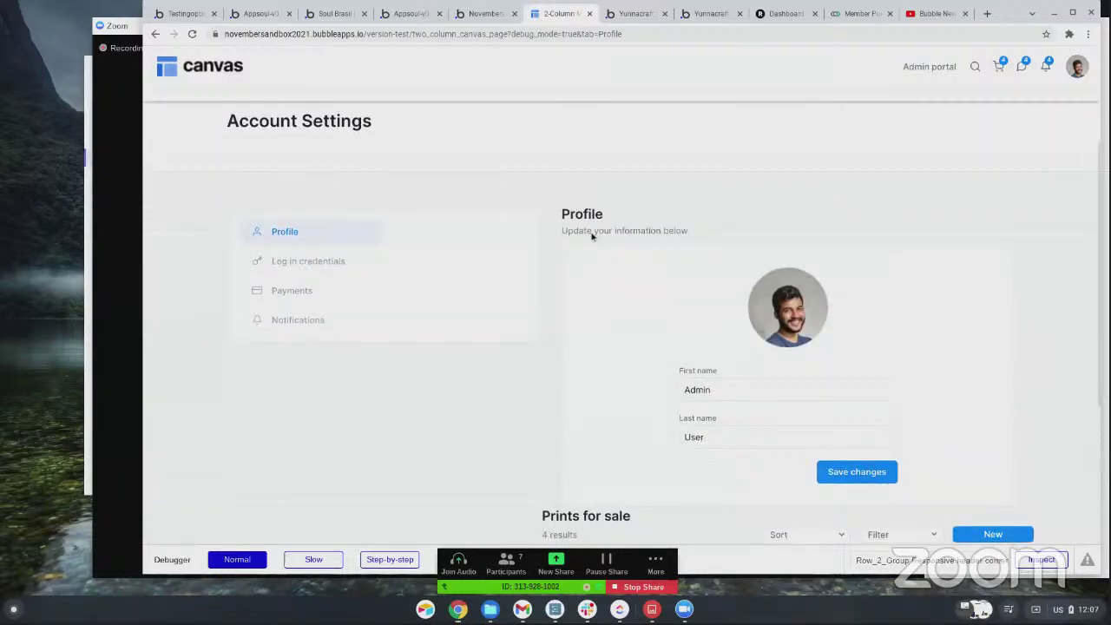
Maximize the browser window and review the Account Settings page at full width, down to Prints for sale and back up to the header gap.
scroll(593, 235, down, 1)
click(1072, 12)
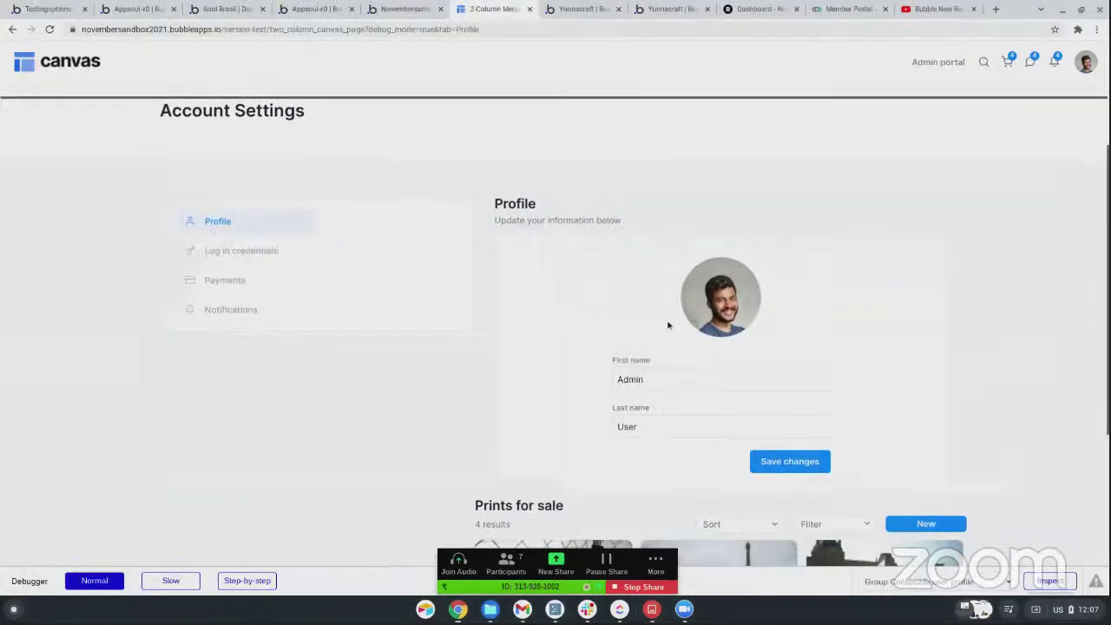
scroll(416, 365, down, 2)
scroll(405, 359, down, 3)
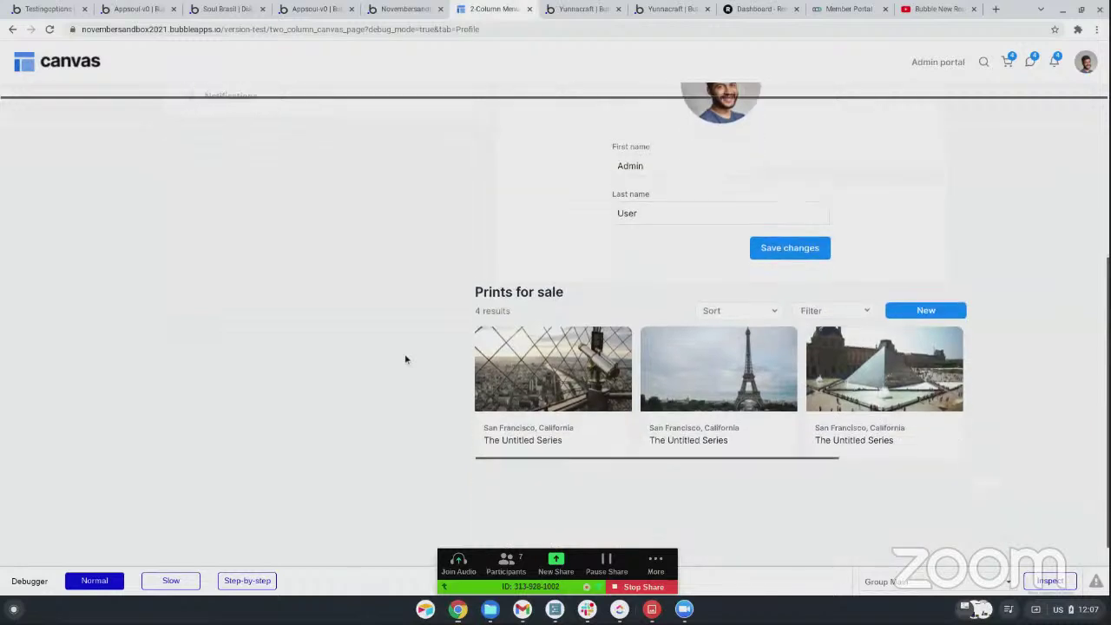
scroll(405, 359, up, 4)
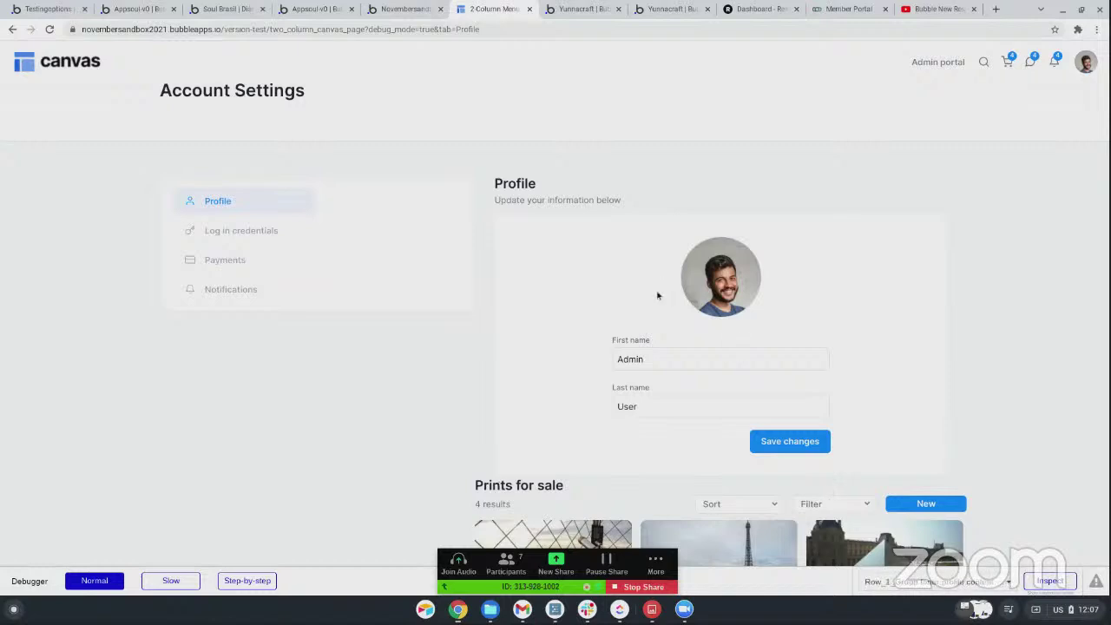
scroll(404, 322, up, 1)
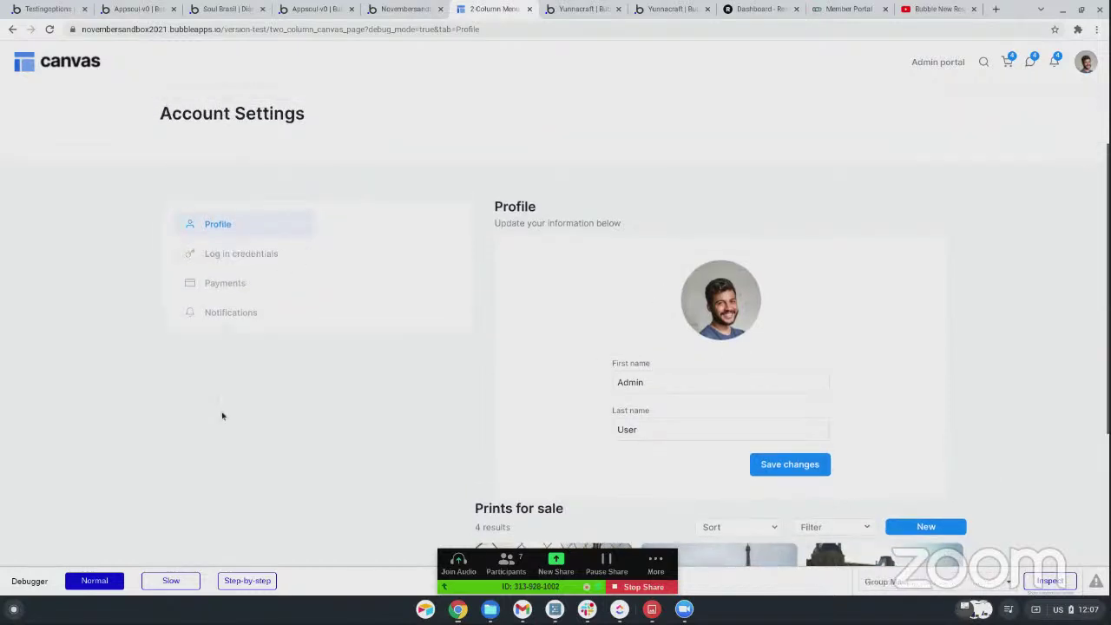
scroll(388, 381, up, 3)
scroll(388, 385, up, 1)
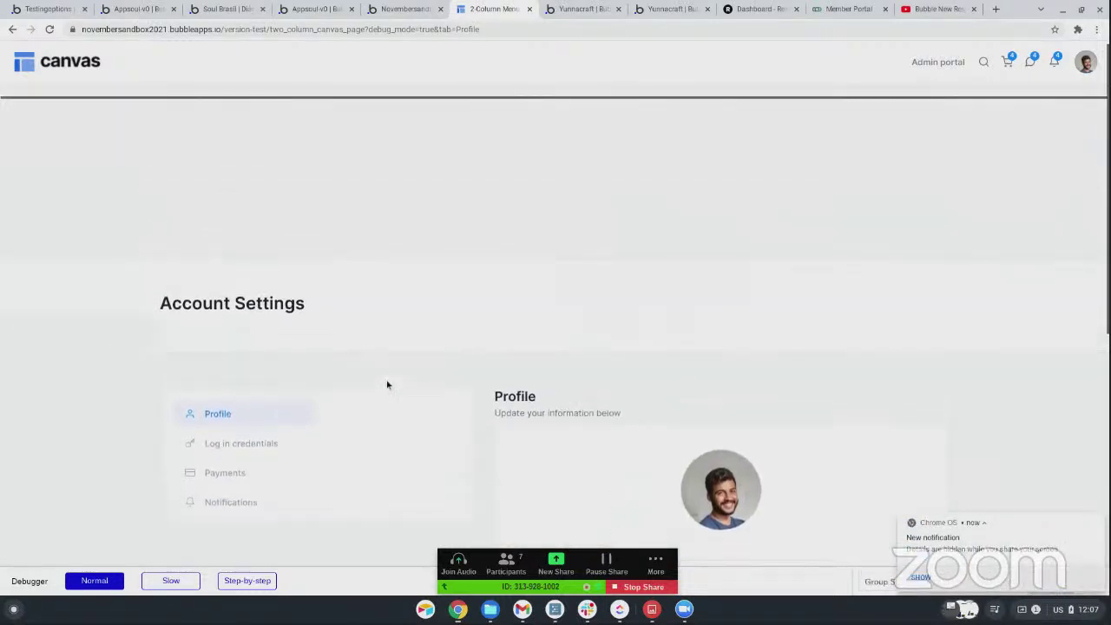
Examine how the settings menu column aligns and scrolls against the Profile and Prints for sale sections beneath the header.
scroll(385, 382, down, 2)
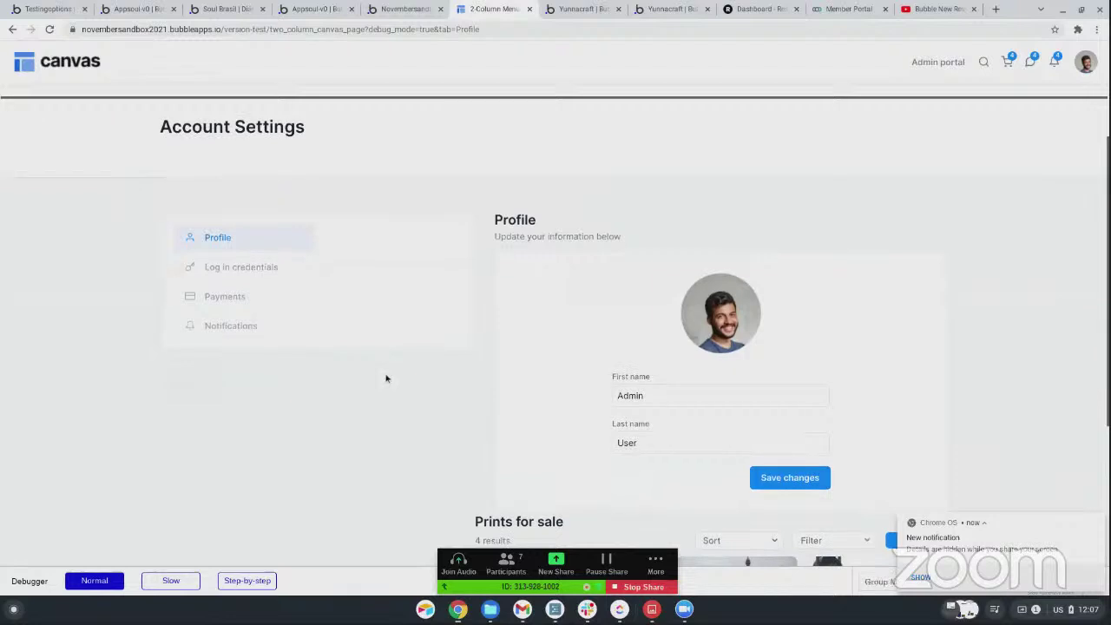
scroll(412, 373, down, 1)
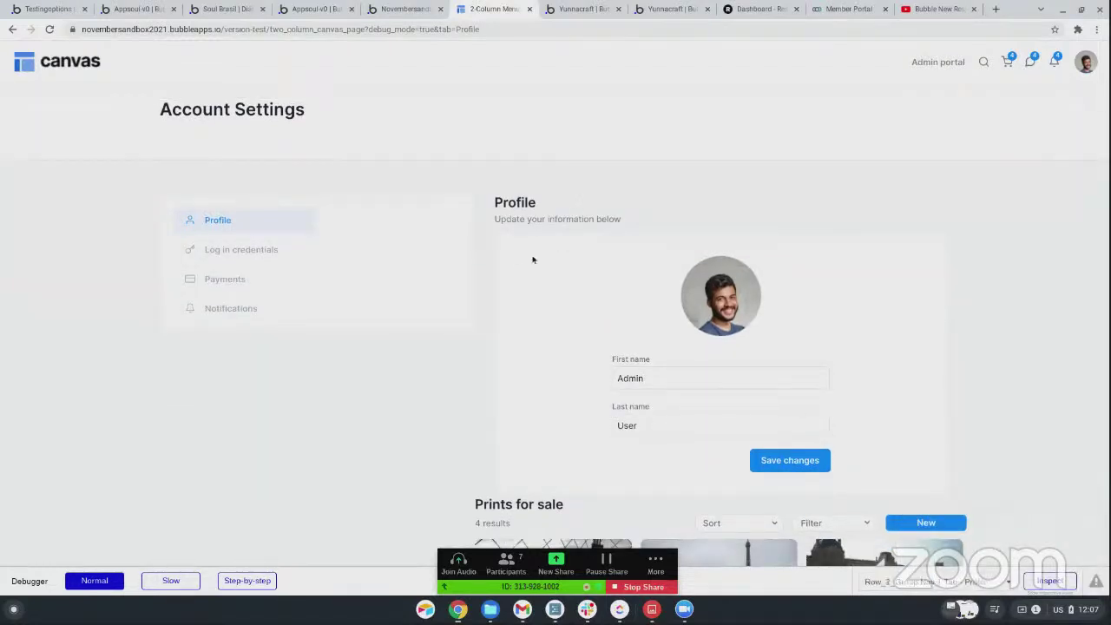
scroll(318, 320, down, 3)
scroll(308, 314, up, 2)
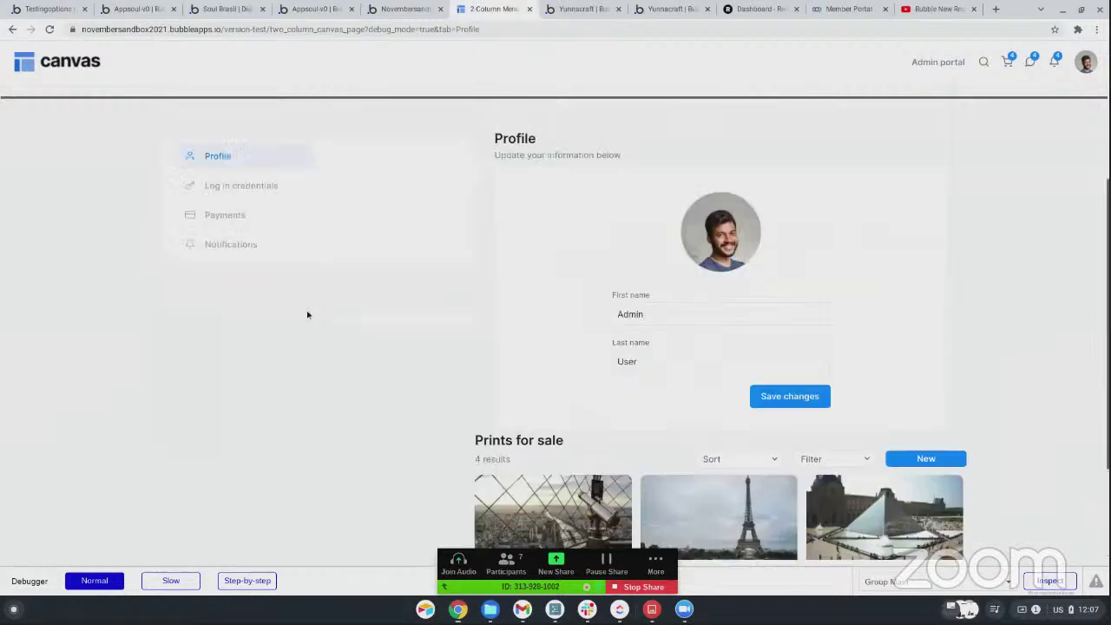
scroll(307, 313, up, 3)
scroll(308, 308, down, 2)
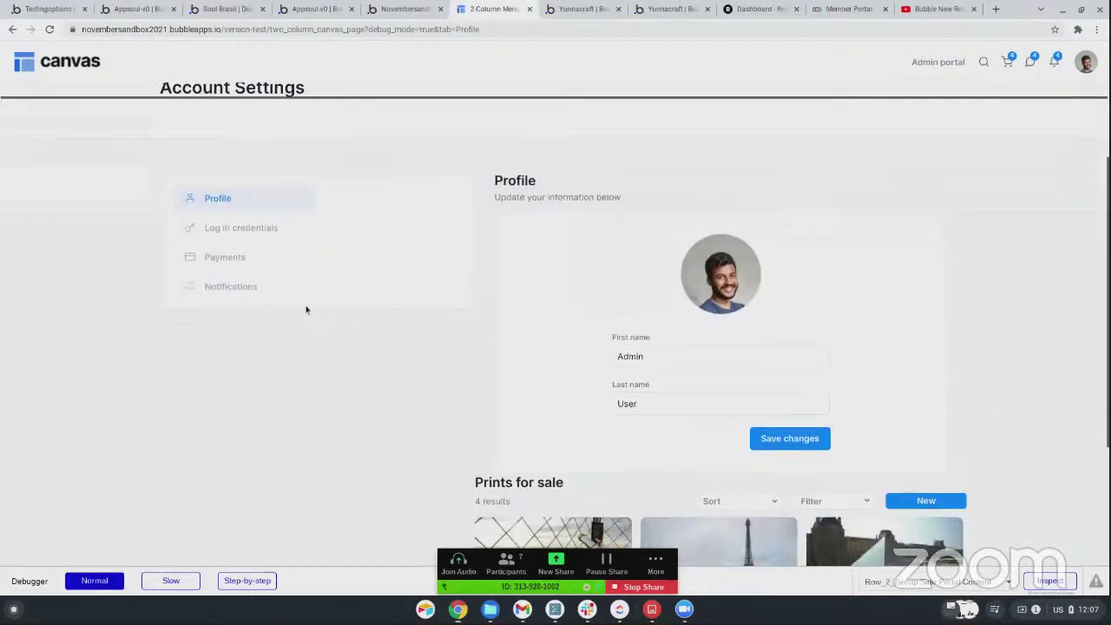
scroll(306, 310, down, 1)
scroll(305, 309, down, 1)
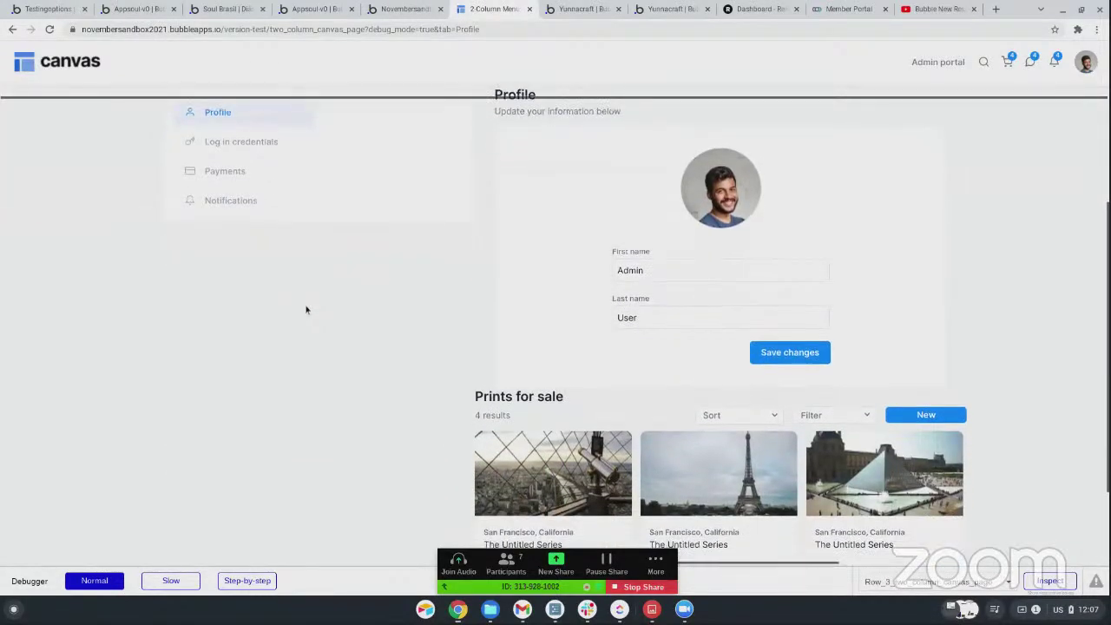
scroll(306, 310, down, 1)
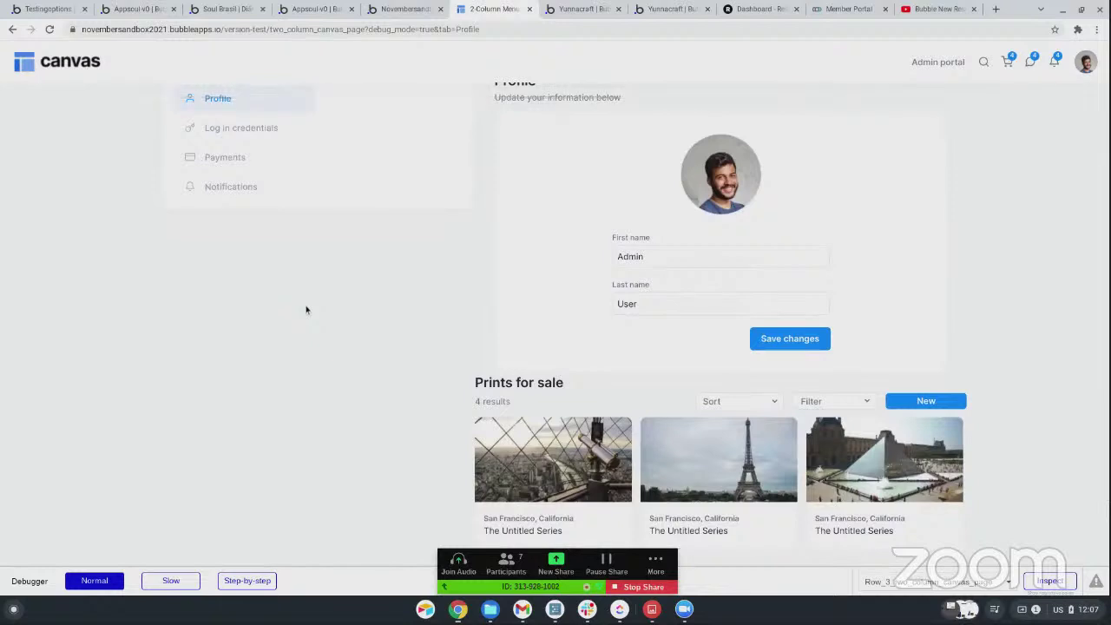